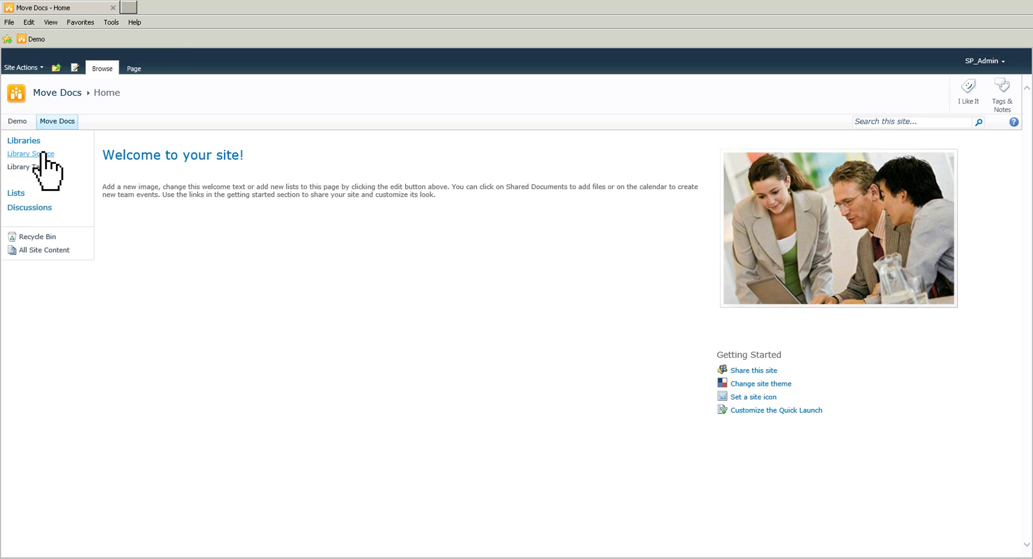
# - Create a new folder named Folder 1 in the Library Source document library
pyautogui.click(43, 153)
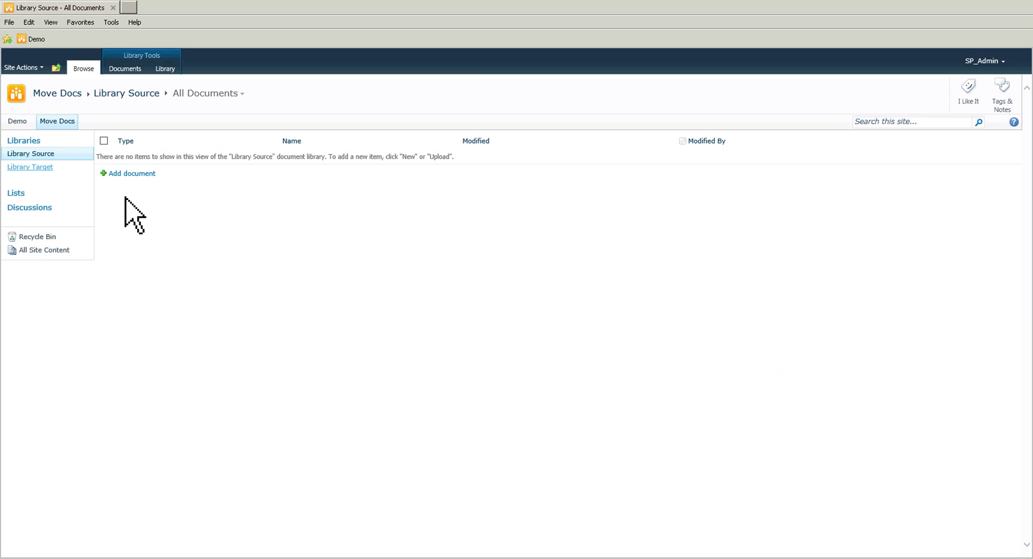
pyautogui.click(166, 69)
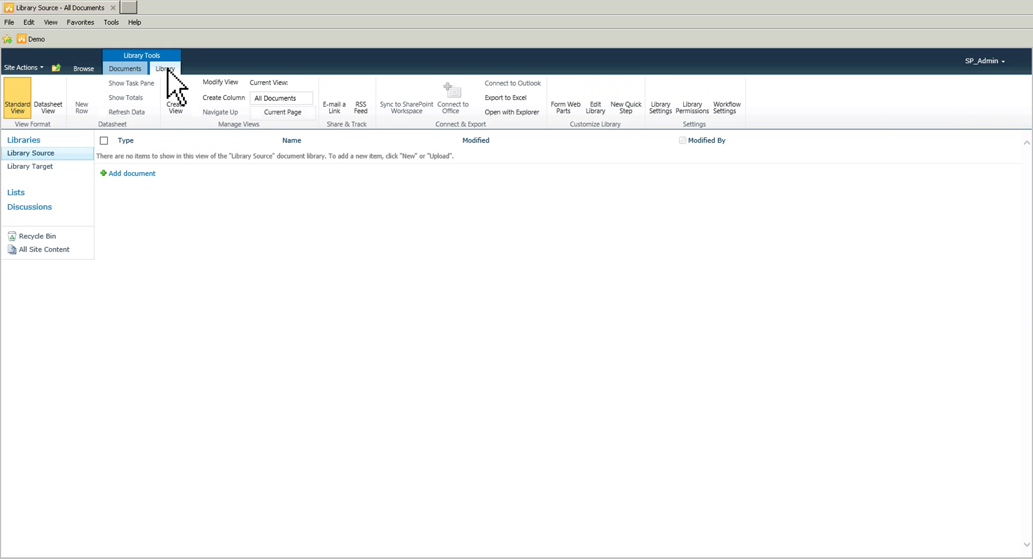
pyautogui.click(135, 70)
pyautogui.click(96, 110)
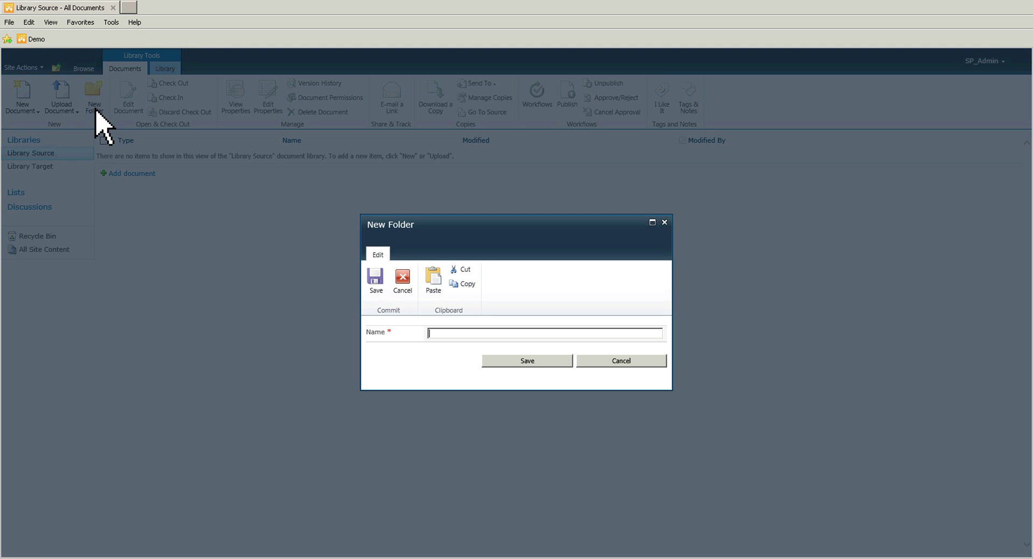
pyautogui.write('Folder 1')
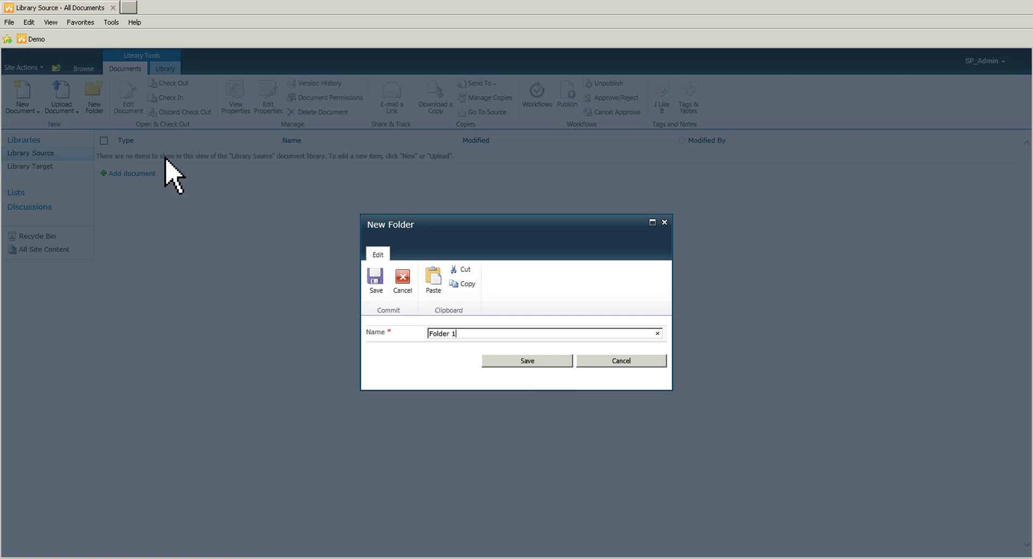
pyautogui.click(556, 361)
# - Add two more folders named Folder 2 and Folder 3 to the Library Source document library
pyautogui.click(87, 108)
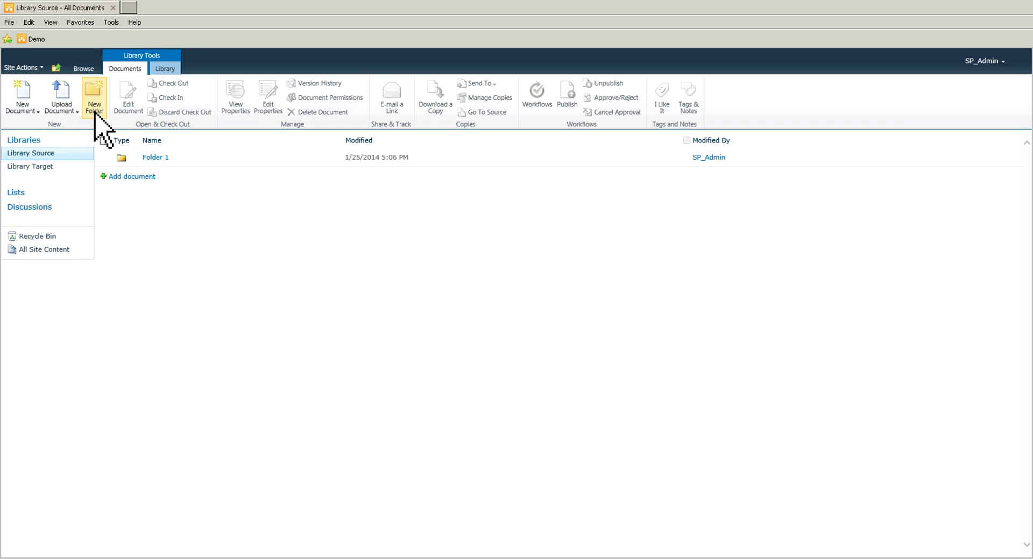
pyautogui.write('Folder 2')
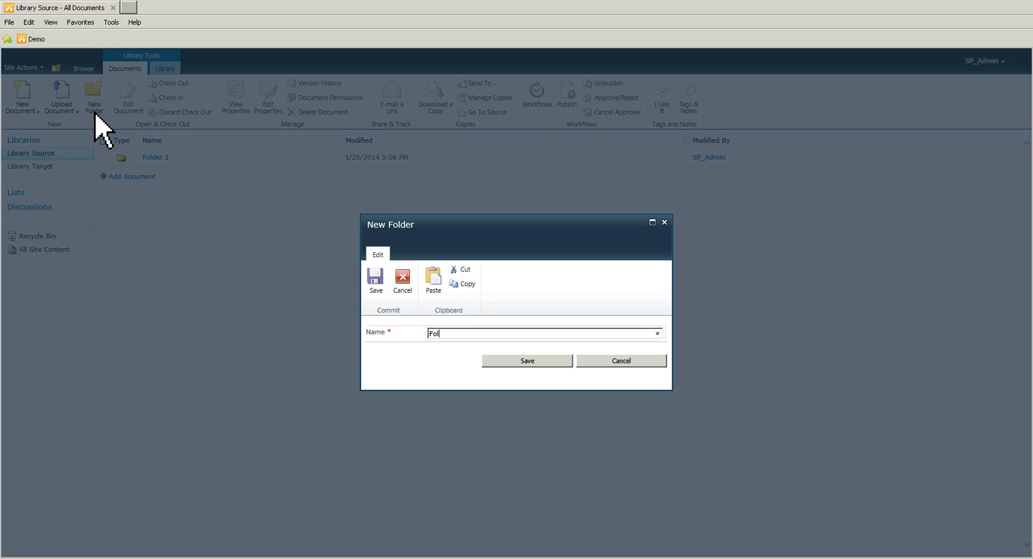
pyautogui.click(503, 362)
pyautogui.click(93, 105)
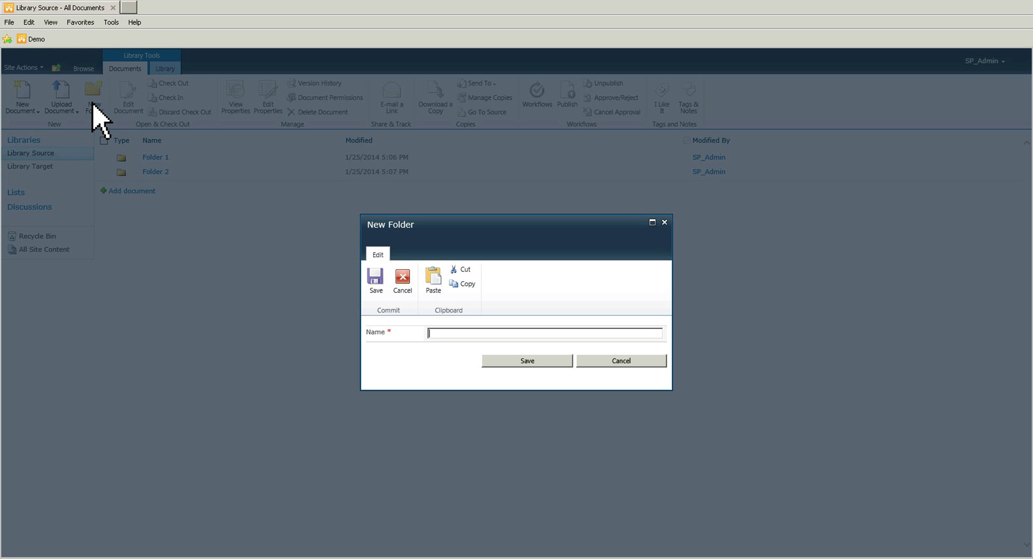
pyautogui.write('Folder 3')
pyautogui.click(540, 361)
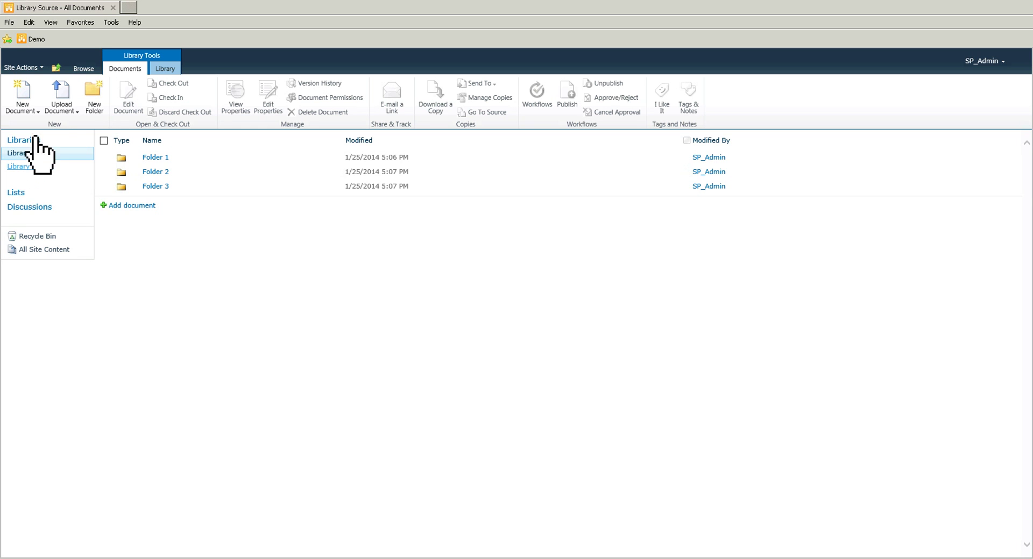
# - Open the Content and Structure page from the Move Docs site's settings
pyautogui.click(86, 69)
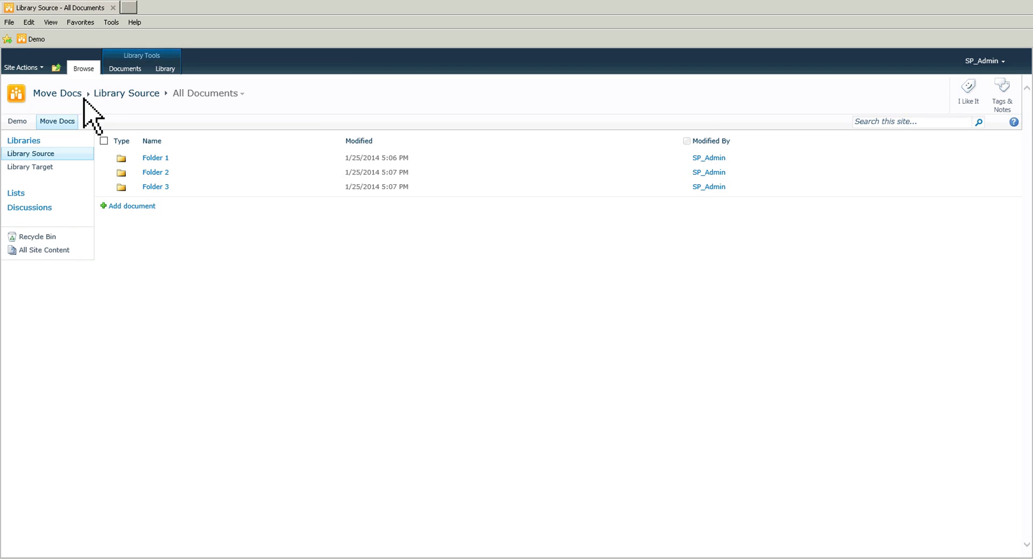
pyautogui.click(57, 93)
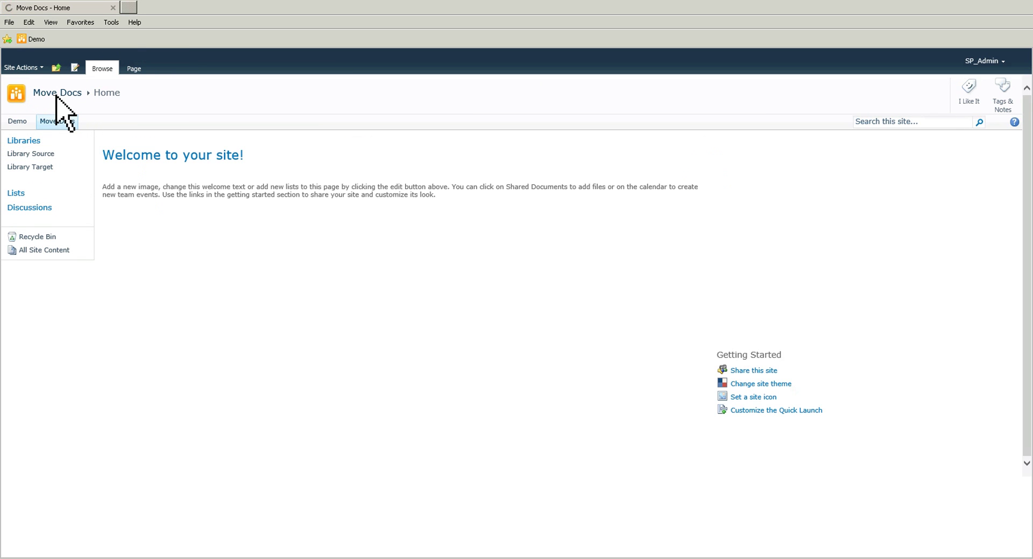
pyautogui.click(28, 68)
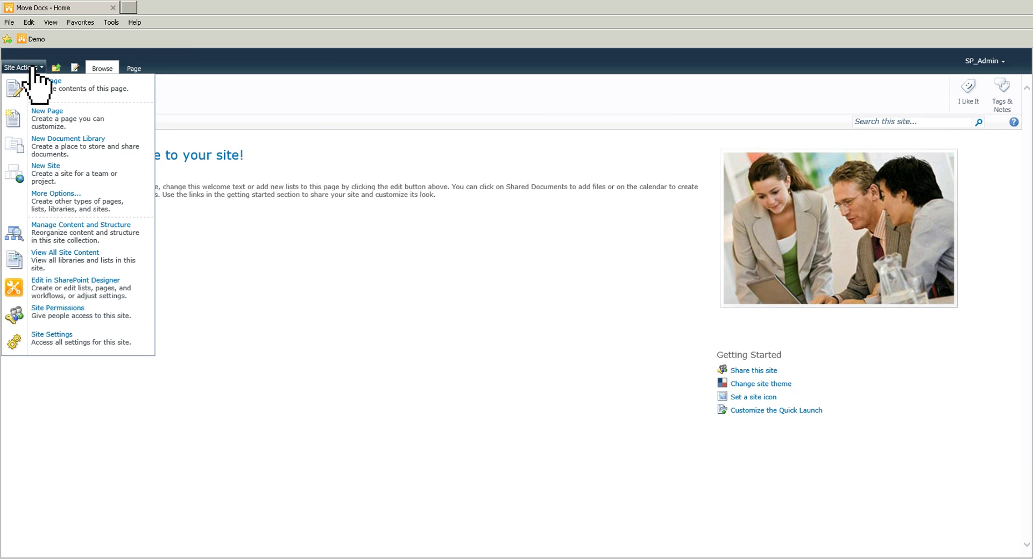
pyautogui.click(46, 345)
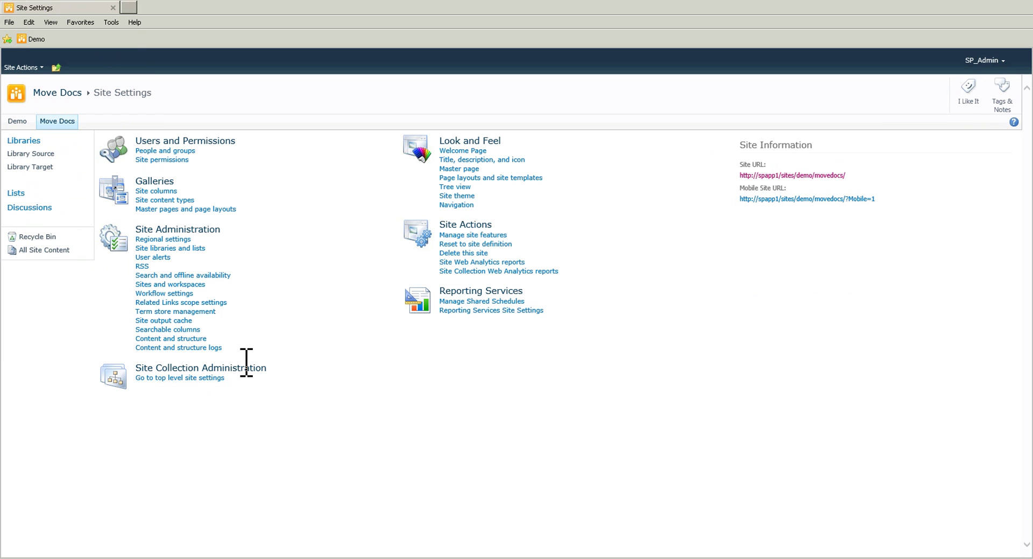
pyautogui.click(168, 339)
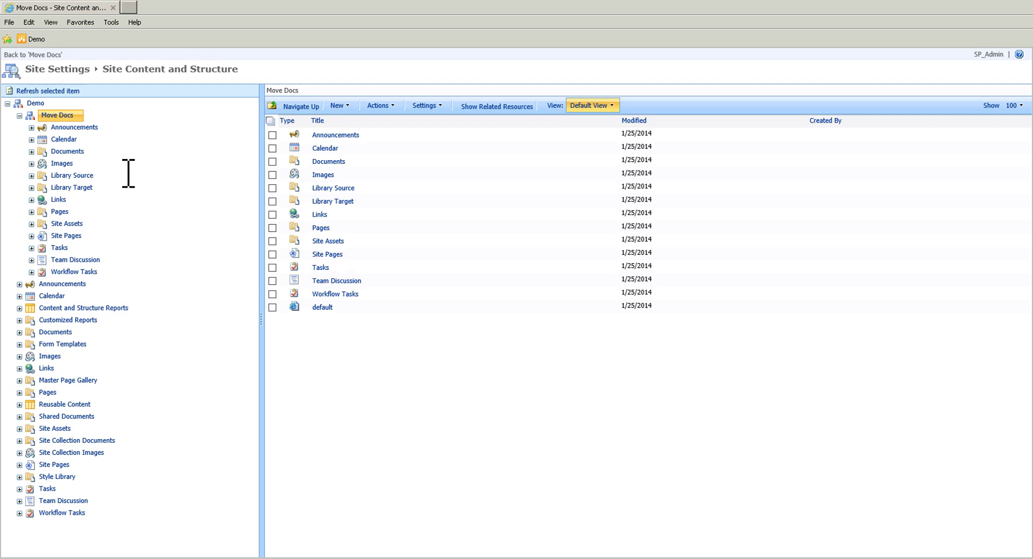
# - Expand Library Source in the site structure tree and show Folder 1's contents and its available actions
pyautogui.click(31, 175)
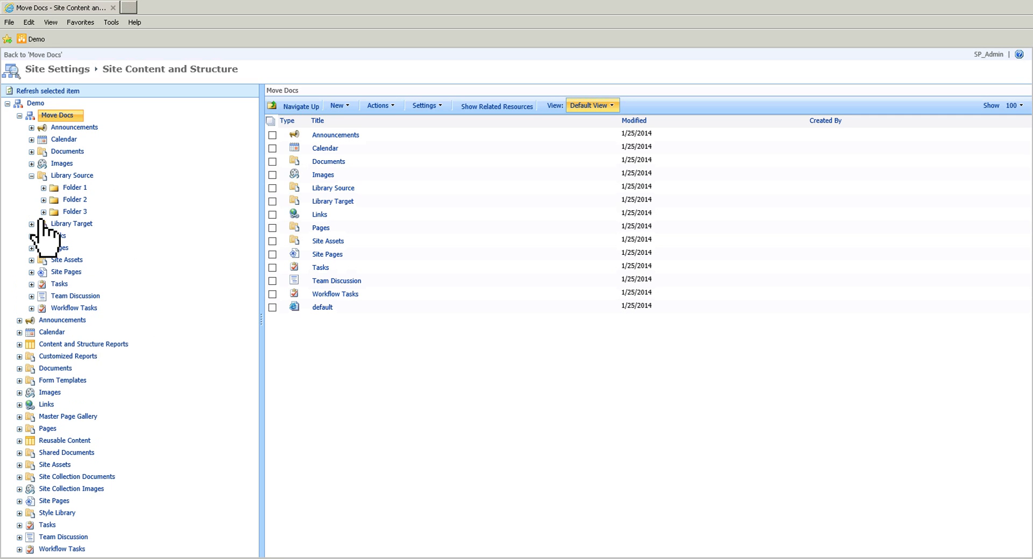
pyautogui.moveTo(84, 223)
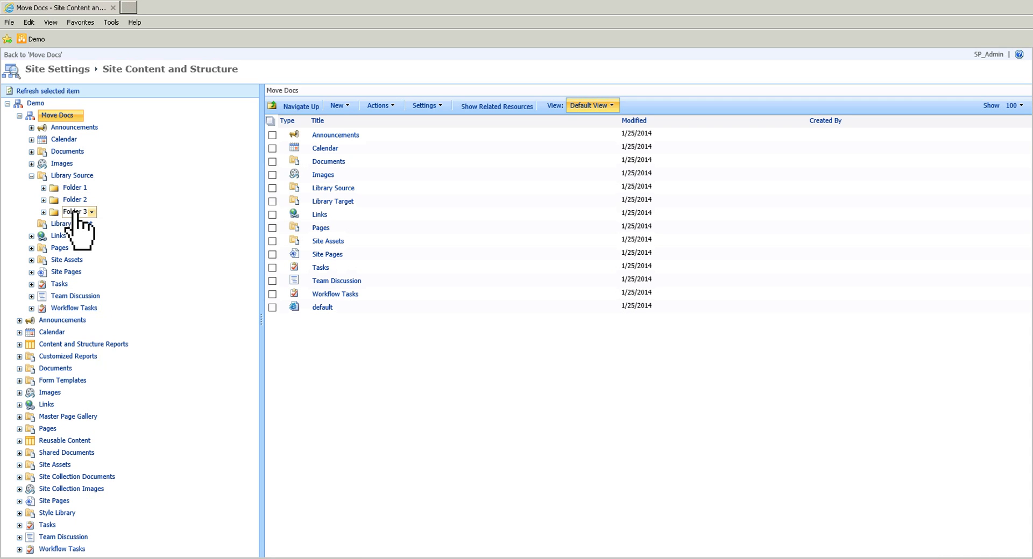
pyautogui.click(75, 187)
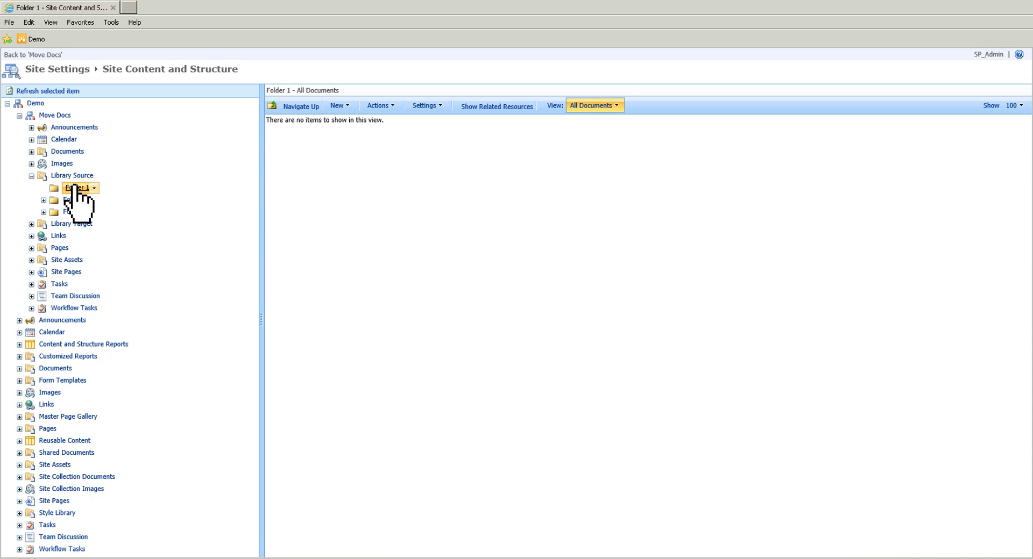
pyautogui.click(395, 107)
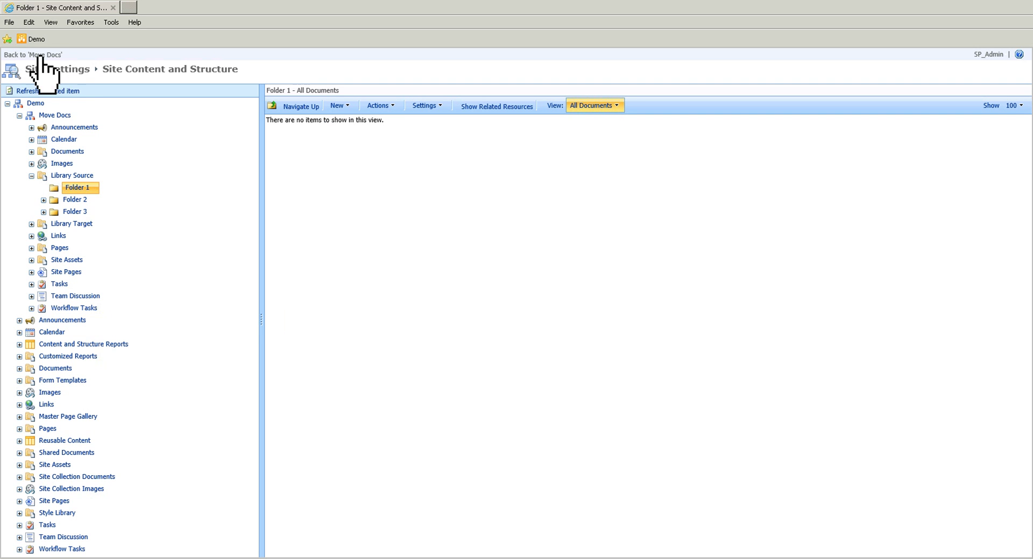
# - Return to the Library Source library and open Library Target in a second browser tab
pyautogui.click(73, 68)
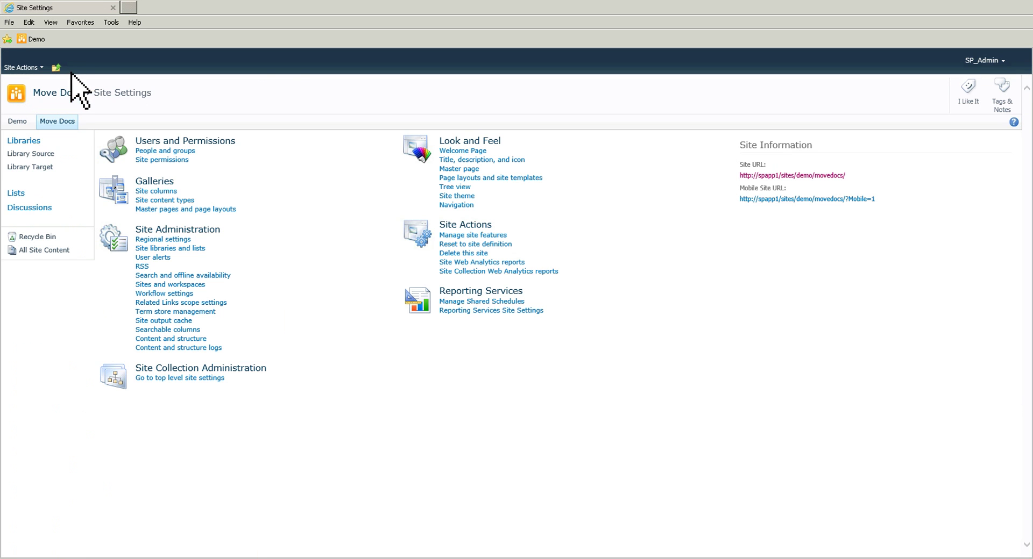
pyautogui.click(39, 153)
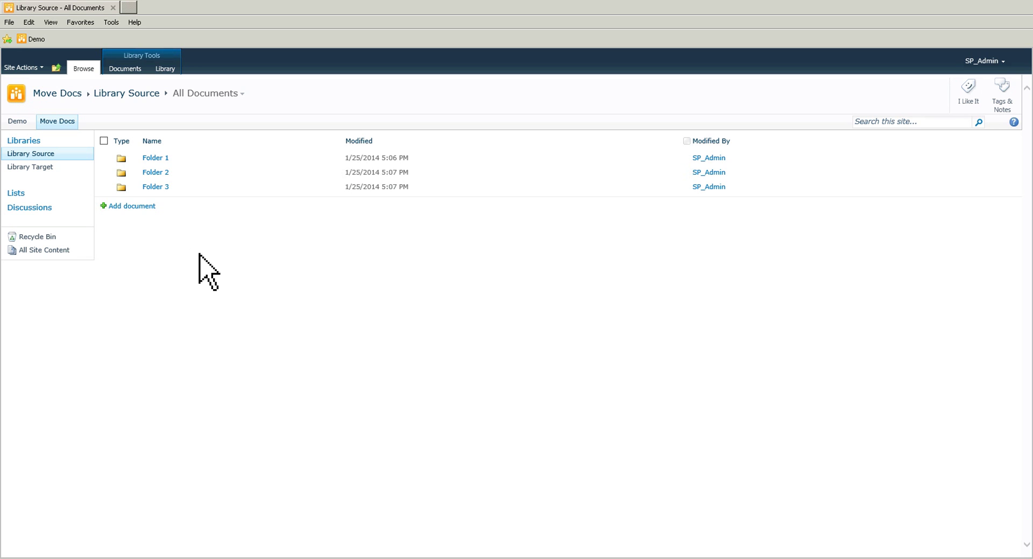
pyautogui.click(33, 167)
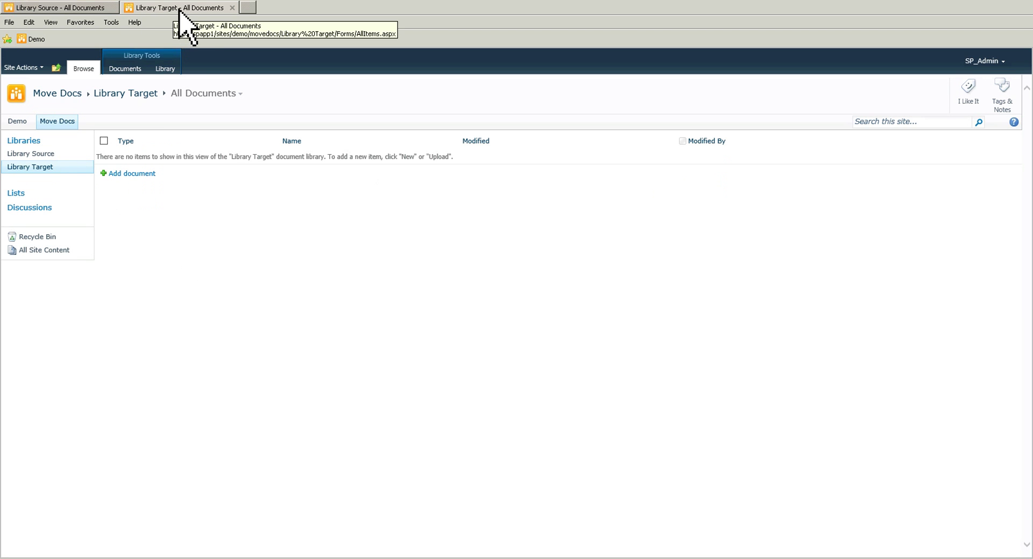
# - Open the Library Source library in an Explorer window and move that window to one side of the screen
pyautogui.click(82, 7)
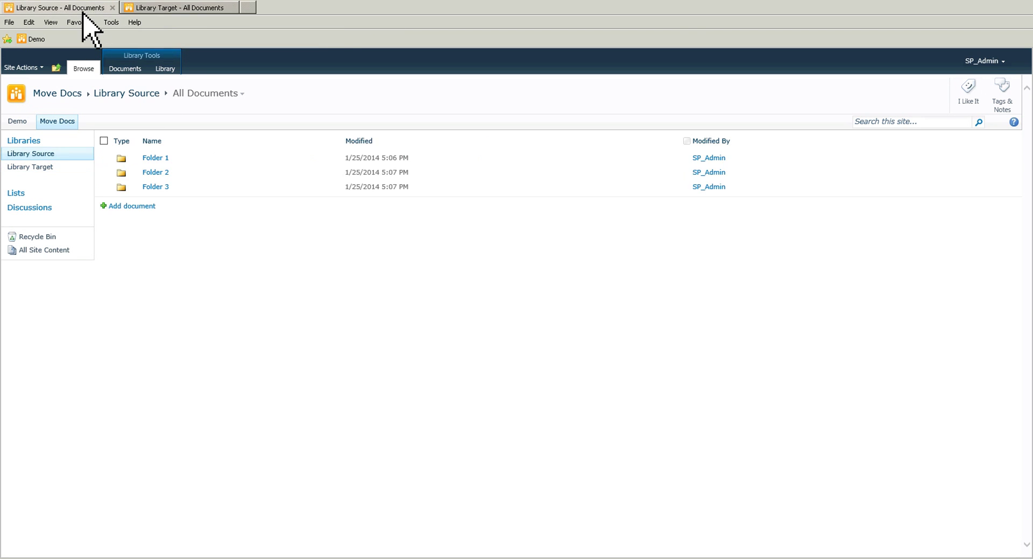
pyautogui.click(165, 68)
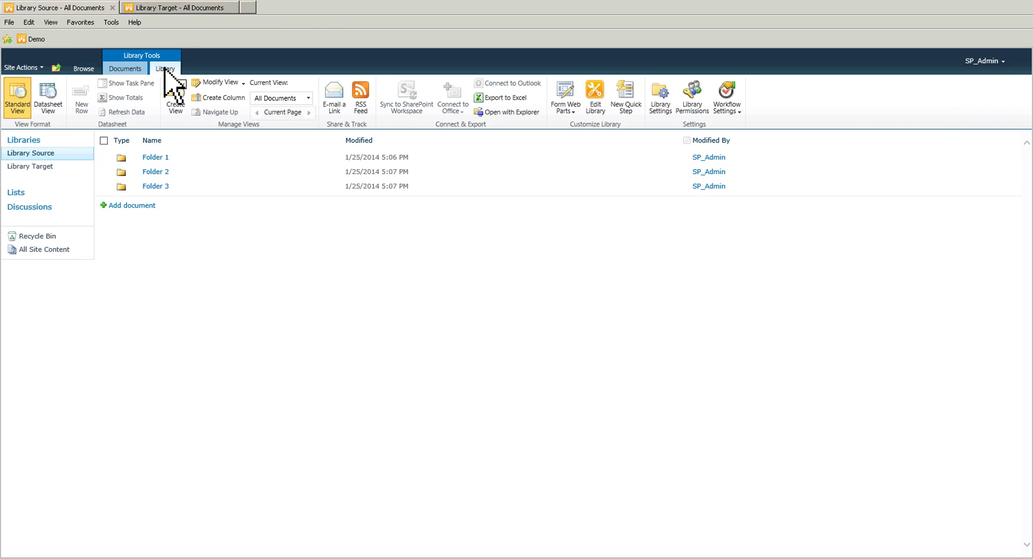
pyautogui.click(508, 113)
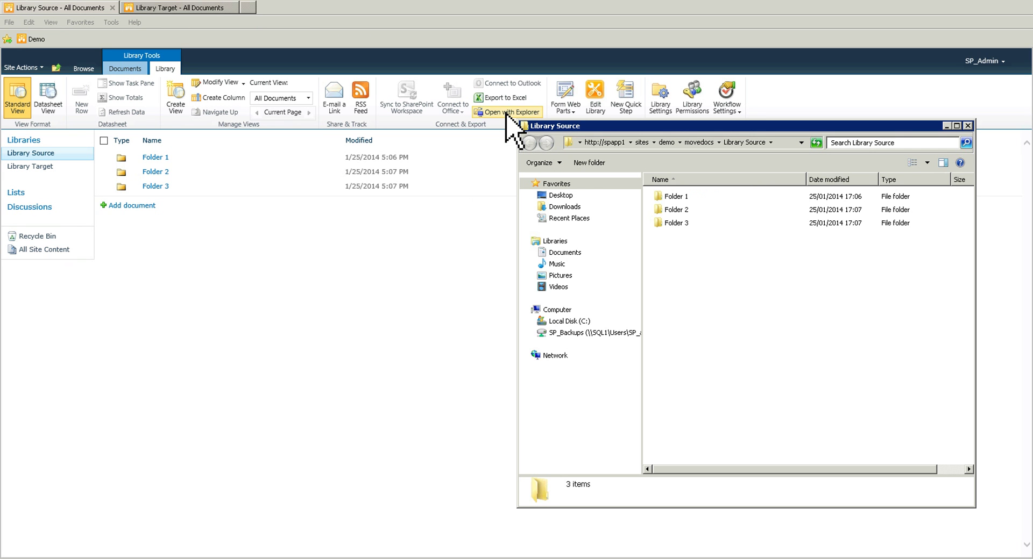
pyautogui.moveTo(737, 127); pyautogui.dragTo(254, 139)
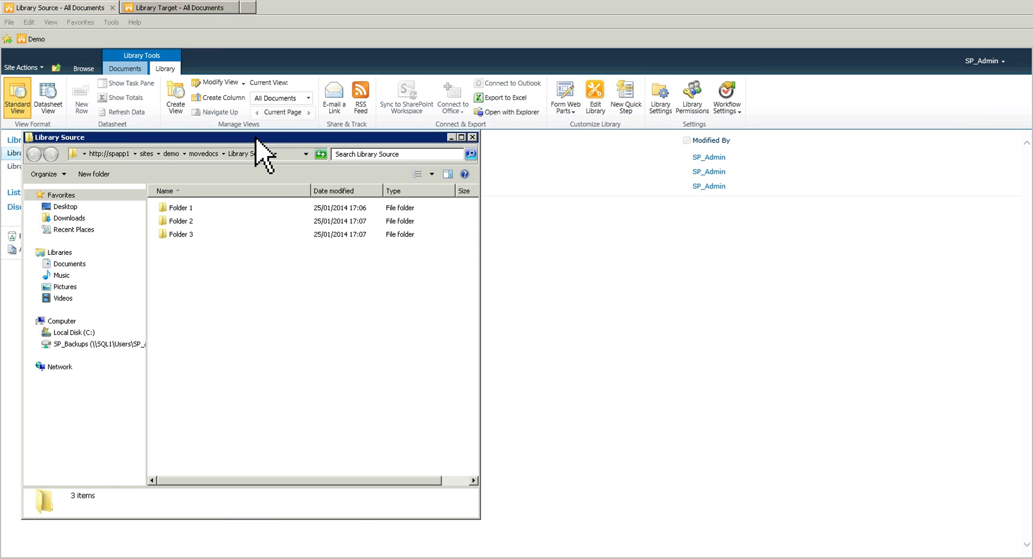
# - Open the Library Target library in its own Explorer window and arrange it beside the Library Source window
pyautogui.click(188, 9)
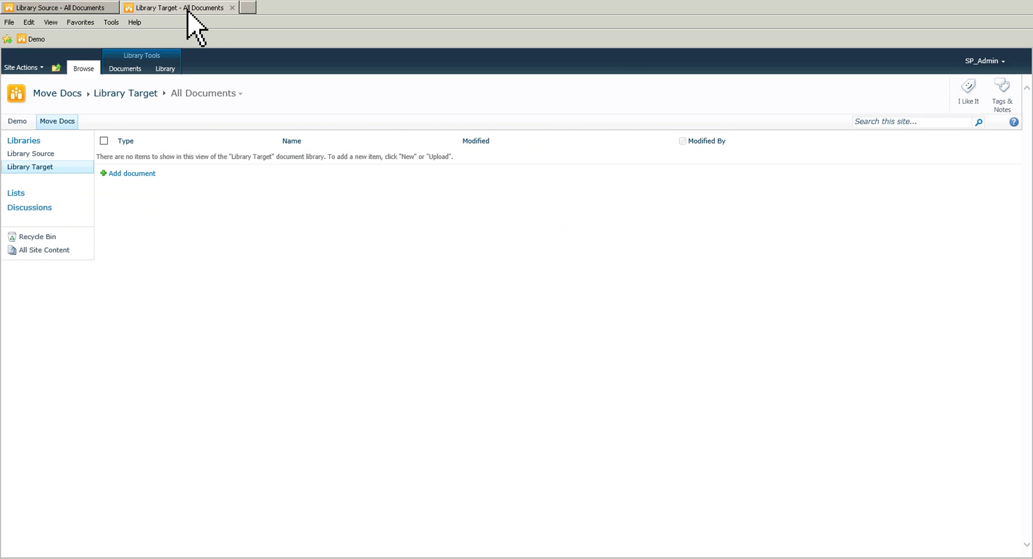
pyautogui.click(158, 70)
pyautogui.click(509, 112)
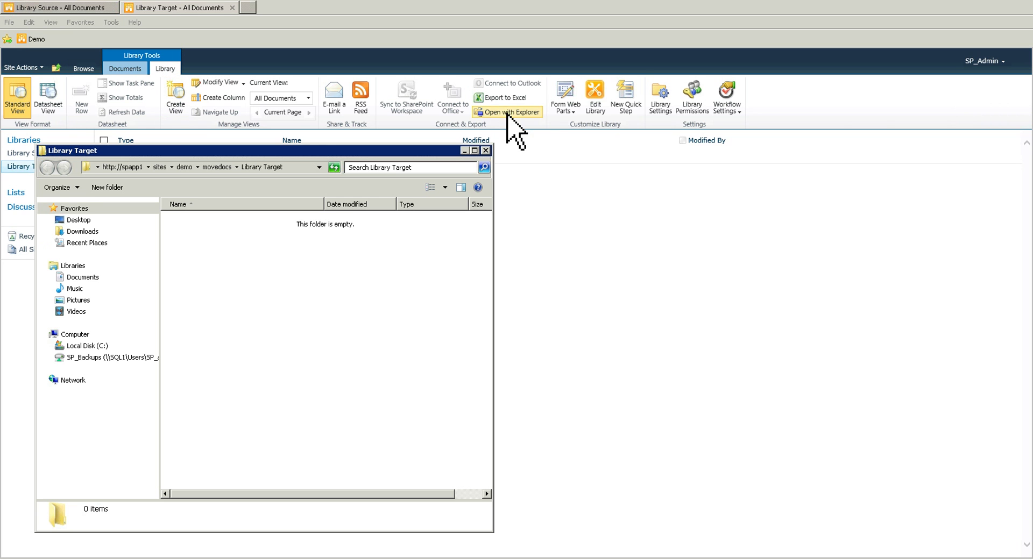
pyautogui.moveTo(323, 153); pyautogui.dragTo(805, 147)
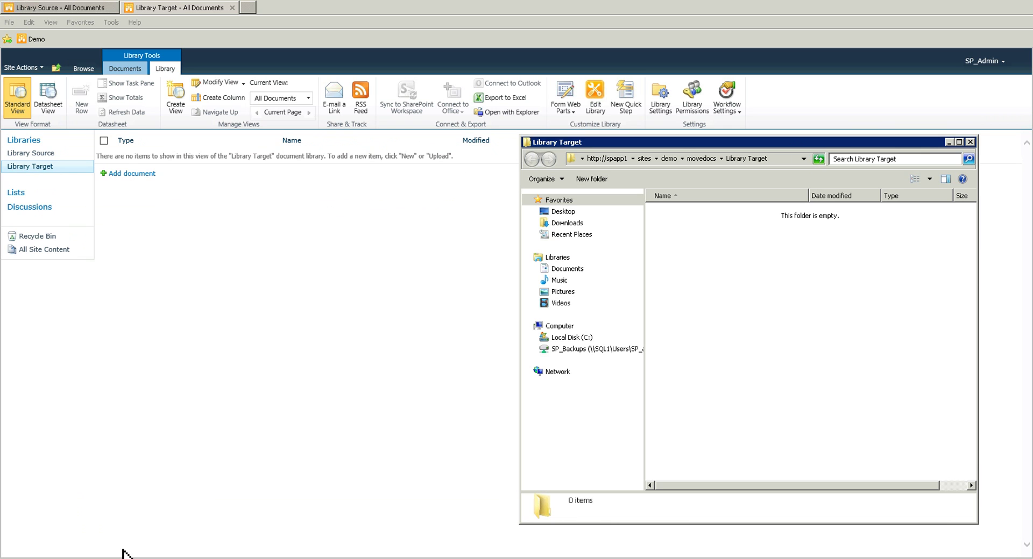
pyautogui.click(75, 544)
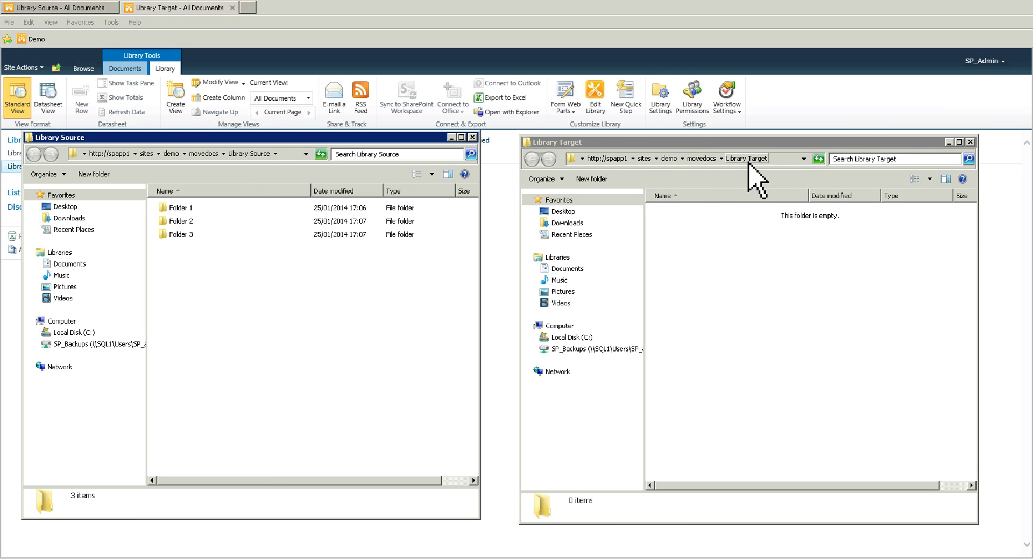
# - Move Folder 1 and Folder 2 together from the Library Source window into the Library Target window
pyautogui.click(177, 208)
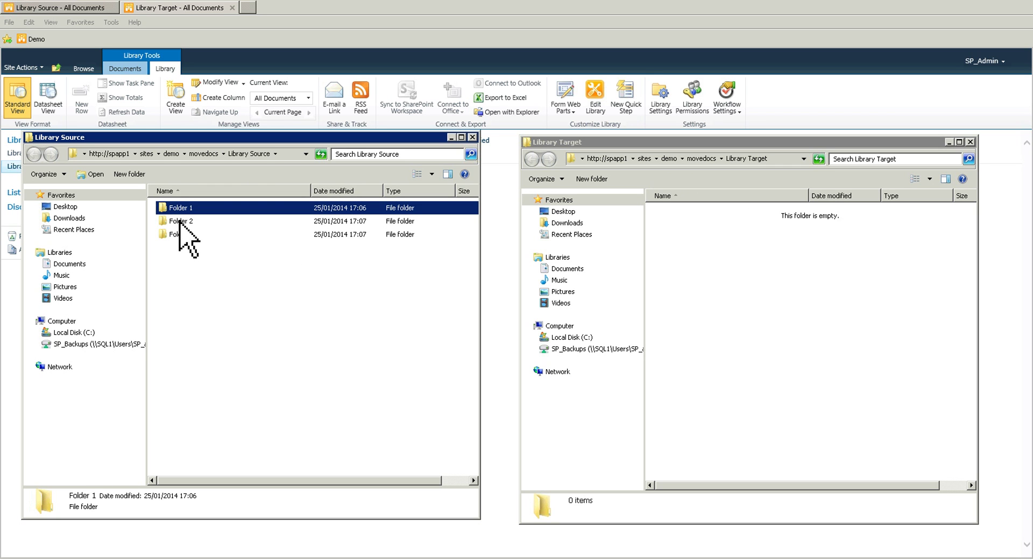
pyautogui.keyDown('ctrl'); pyautogui.click(179, 221); pyautogui.keyUp('ctrl')
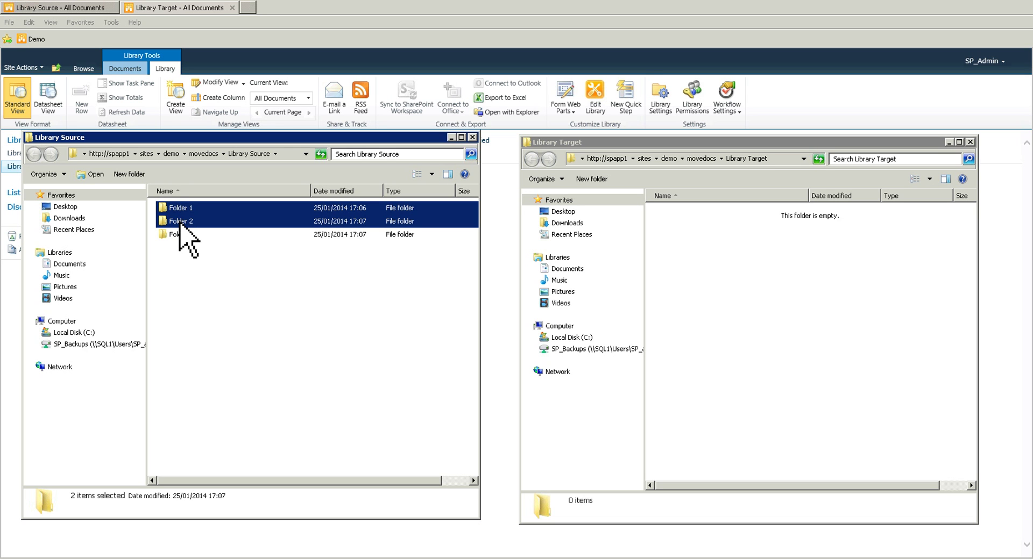
pyautogui.moveTo(179, 223); pyautogui.dragTo(719, 262)
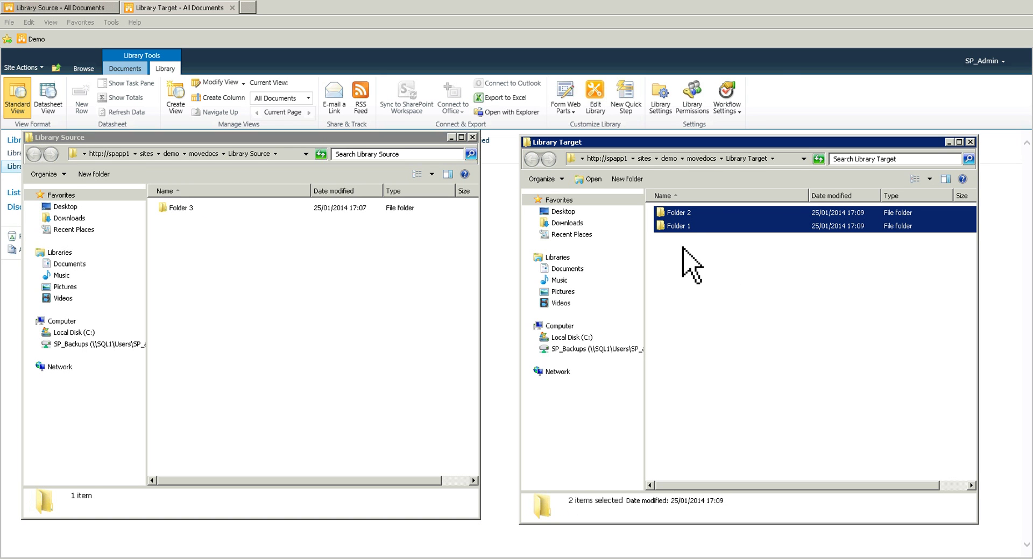
pyautogui.click(182, 211)
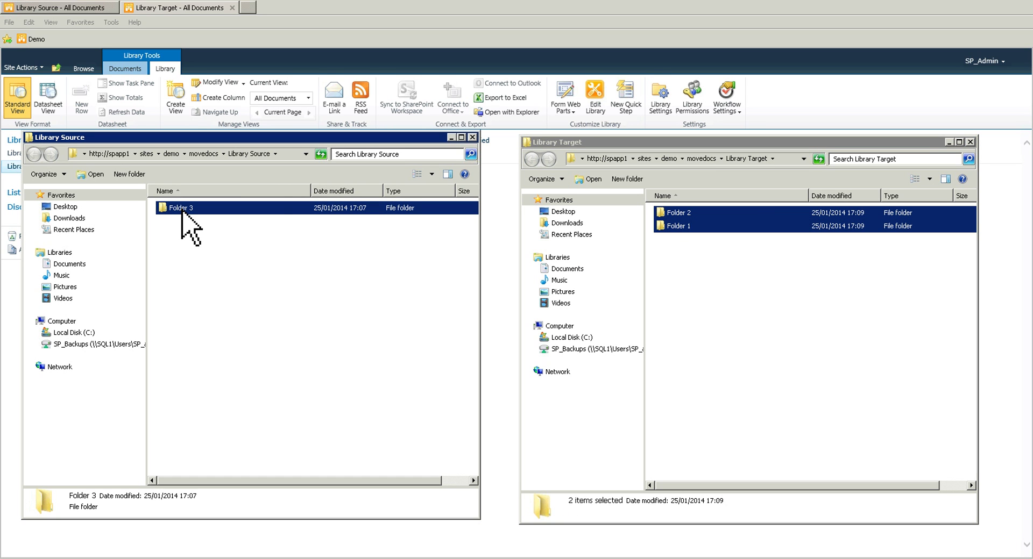
pyautogui.rightClick(183, 211)
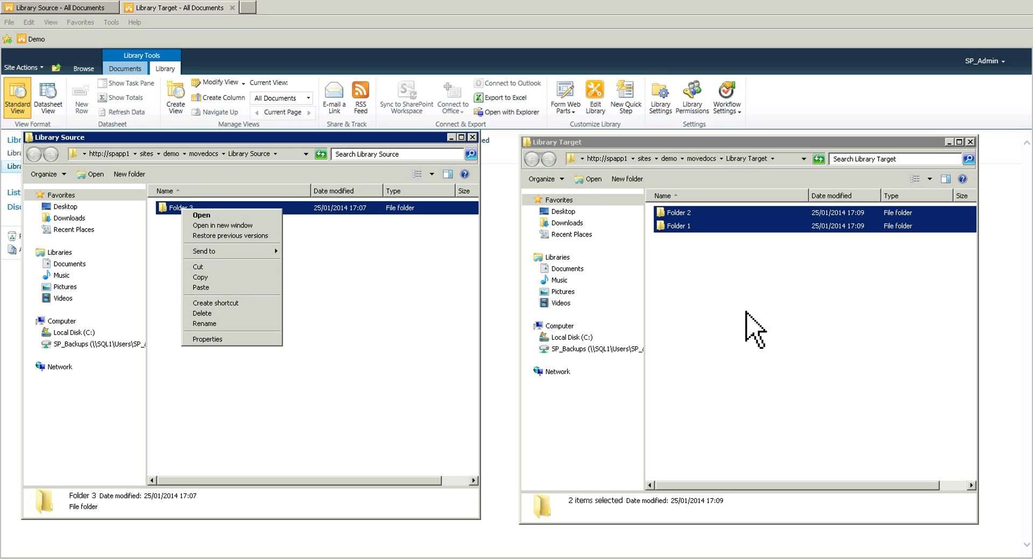
pyautogui.press('m')
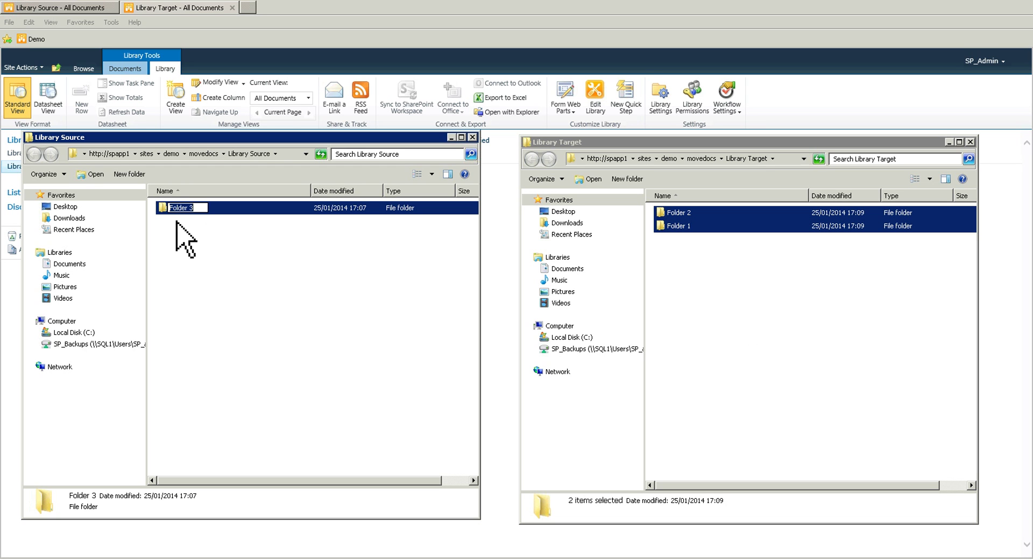
pyautogui.click(183, 218)
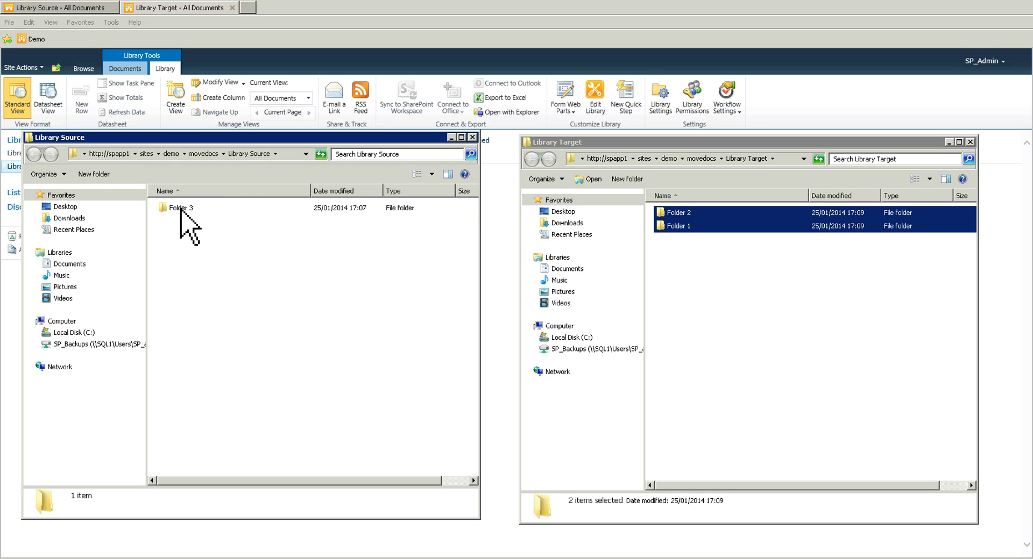
# - Copy Folder 3 from the Library Source window and paste it into the Library Target window
pyautogui.click(181, 211)
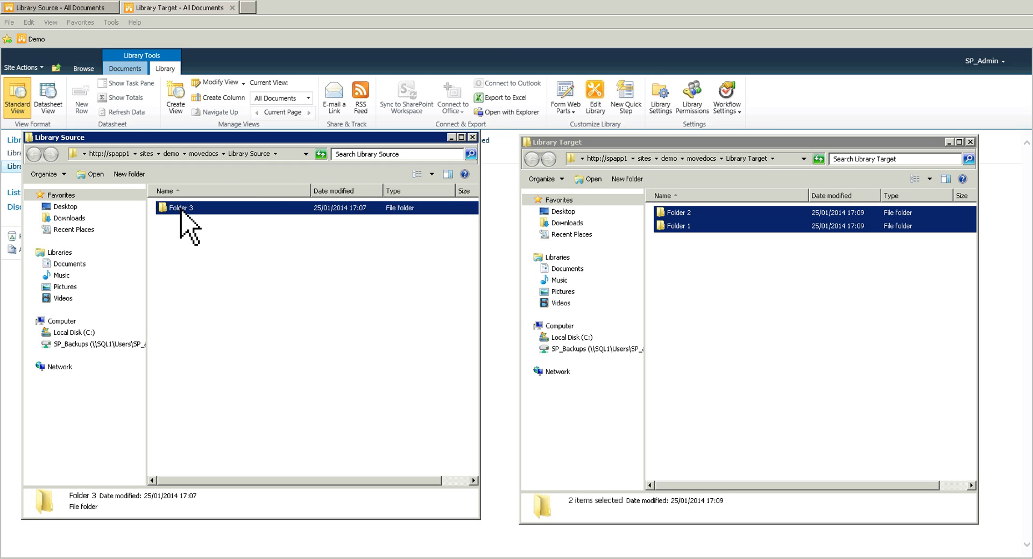
pyautogui.click(704, 305)
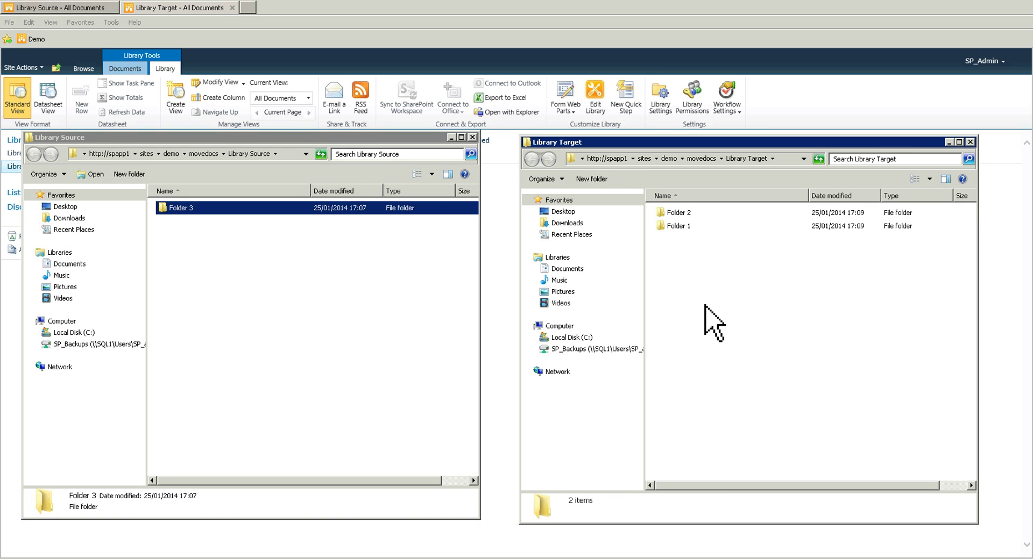
pyautogui.hotkey('ctrl', 'v')
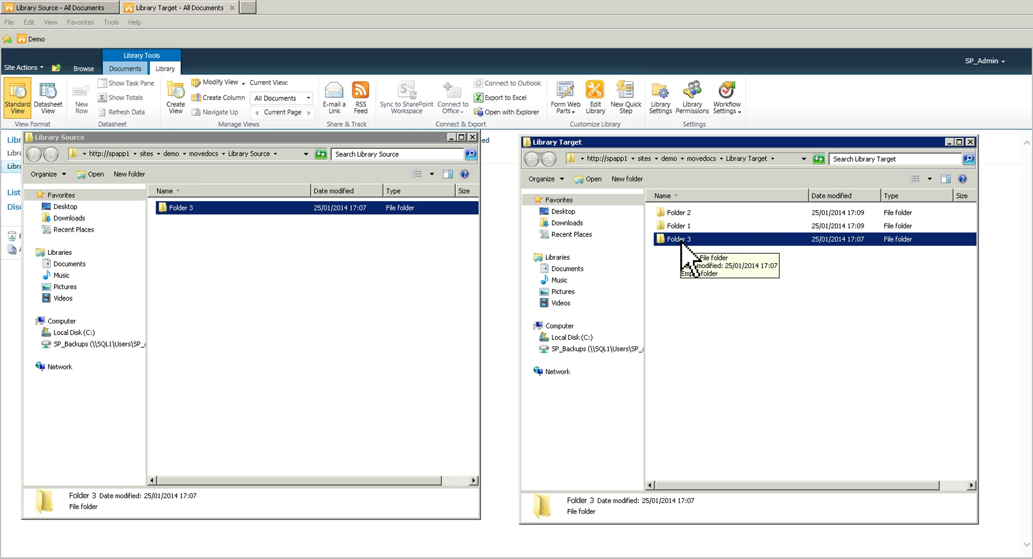
# - Close both Explorer windows and check the contents of Library Source, followed by Library Target, in the browser
pyautogui.click(970, 142)
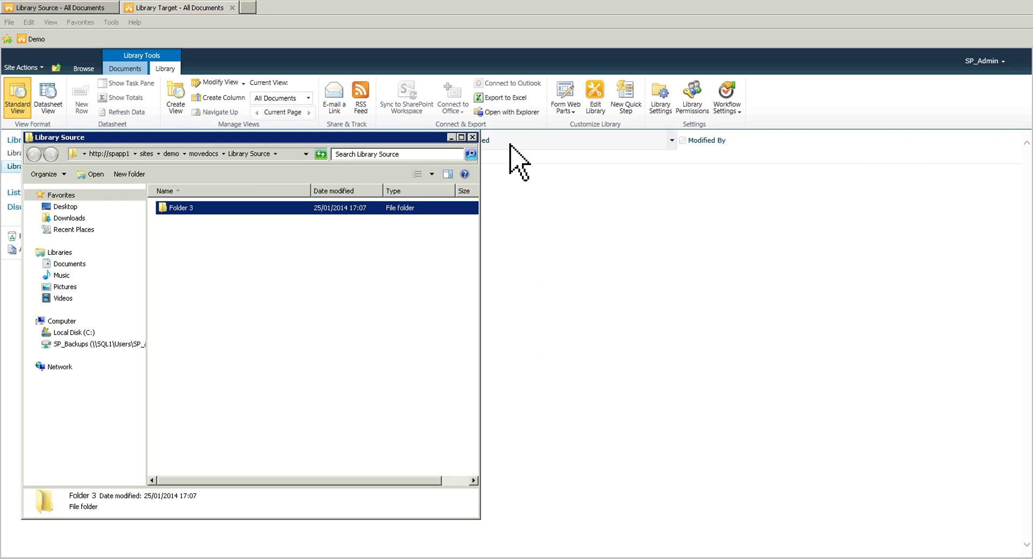
pyautogui.click(472, 137)
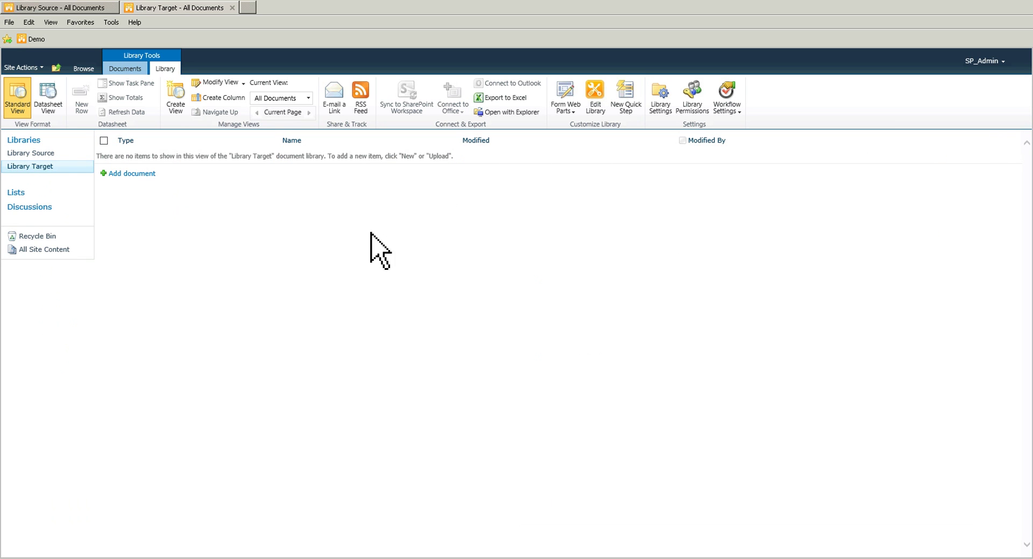
pyautogui.click(38, 153)
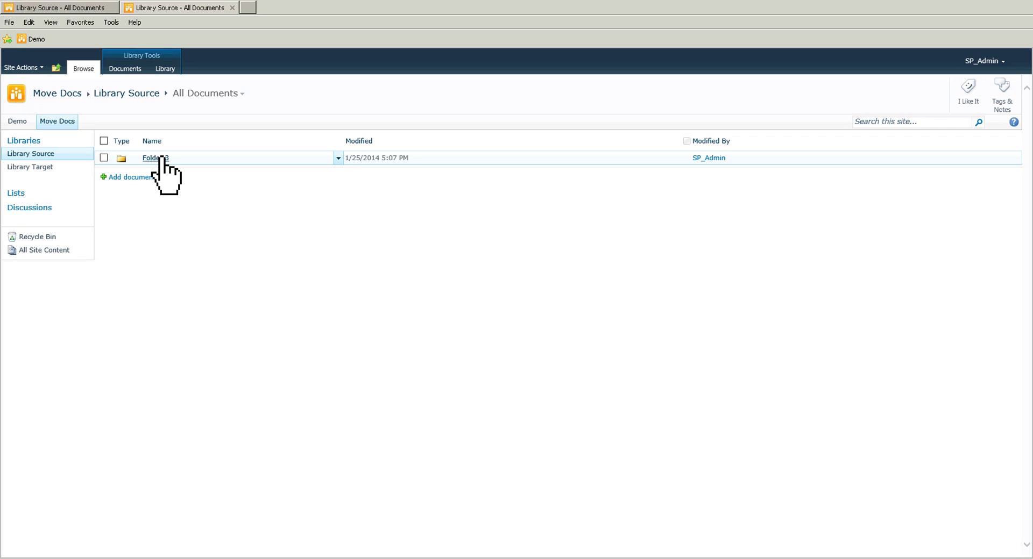
pyautogui.click(61, 168)
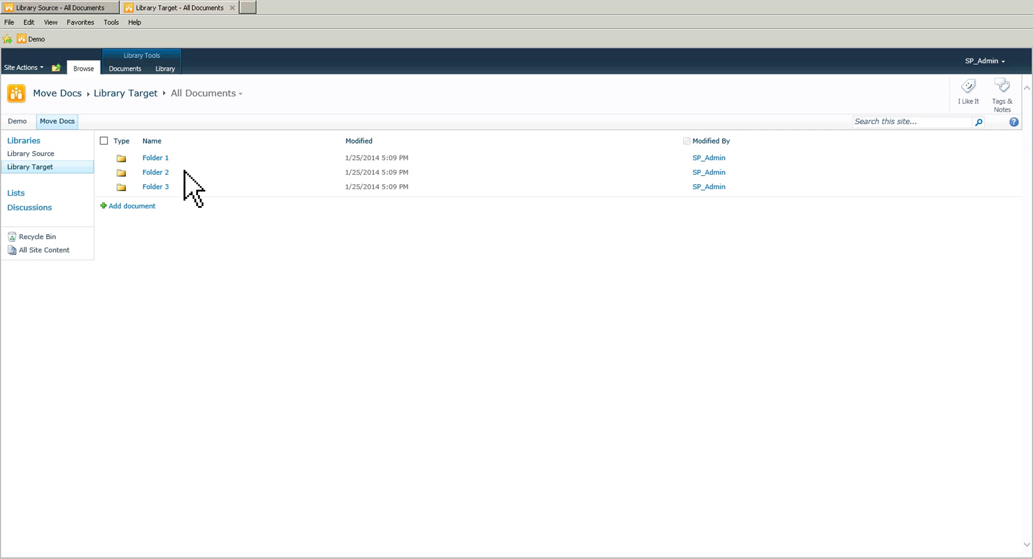